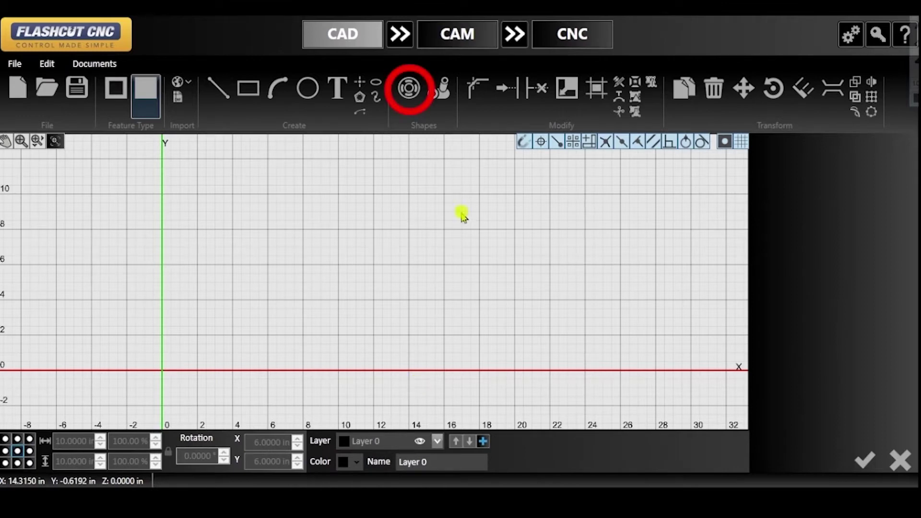
# - Insert a round flange shape with 10 in OD, 4 in ID and five 0.4 in holes at R1 3.9 in, pivoting at its lower-left corner
pyautogui.click(400, 88)
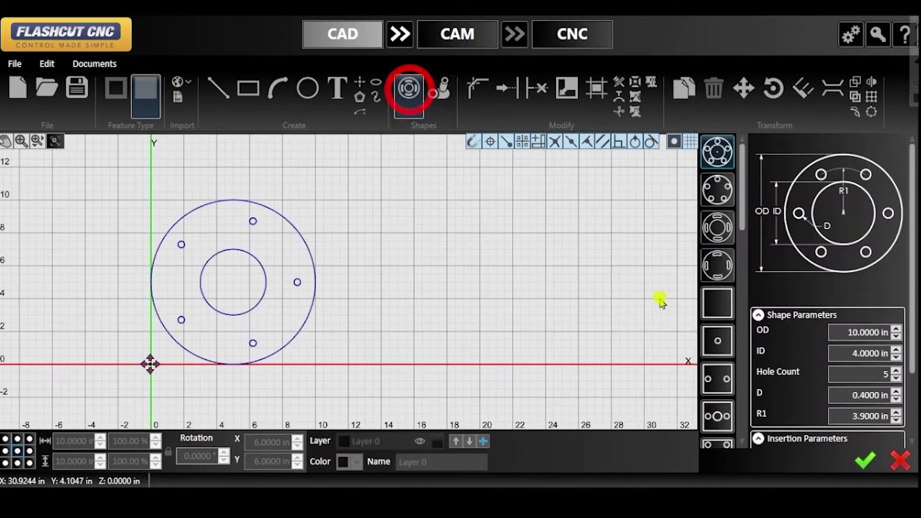
pyautogui.scroll(-3, 837, 376)
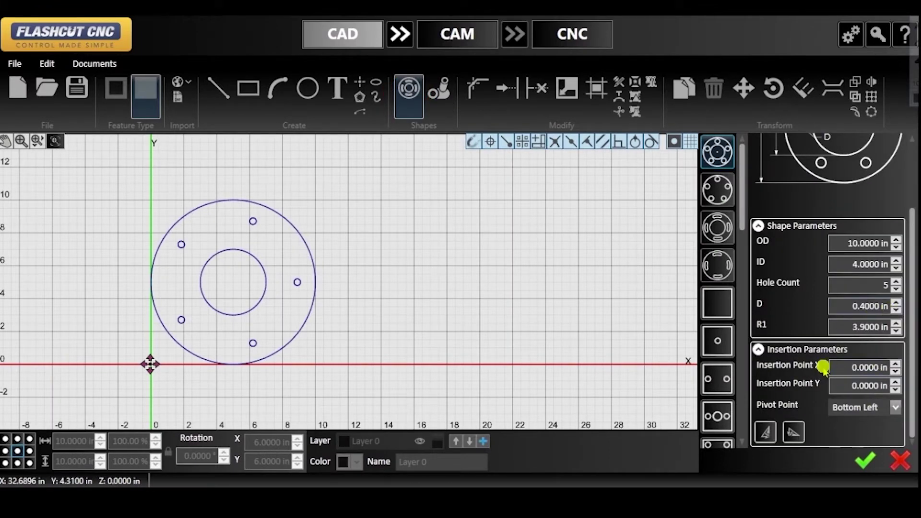
pyautogui.click(864, 462)
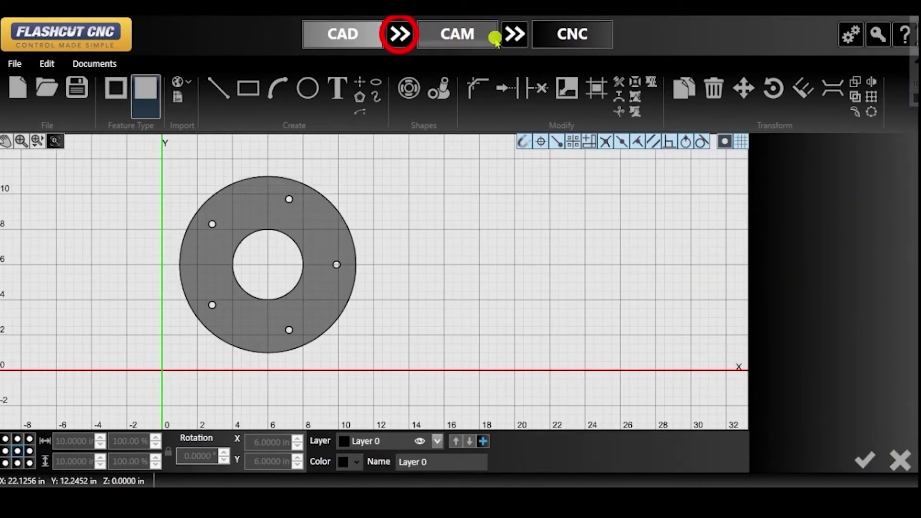
# - Transfer the flange drawing to CAM and inspect the generated toolpath around the centre cutout and a bolt hole
pyautogui.click(400, 36)
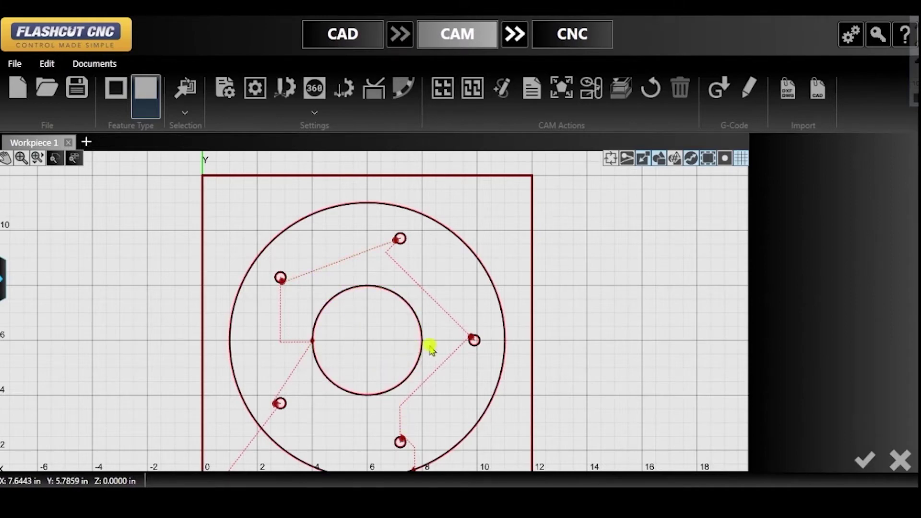
pyautogui.scroll(3, 441, 345)
pyautogui.scroll(1, 437, 363)
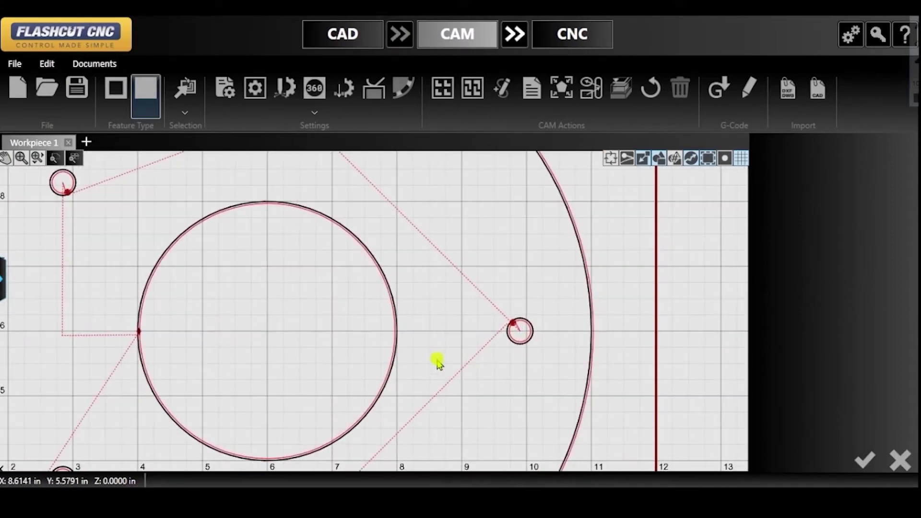
pyautogui.scroll(2, 416, 407)
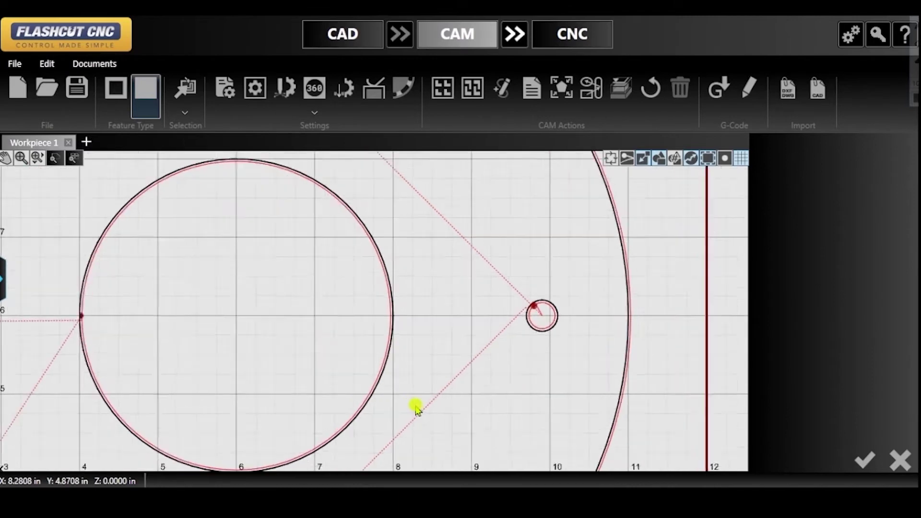
pyautogui.moveTo(416, 408); pyautogui.dragTo(441, 388)
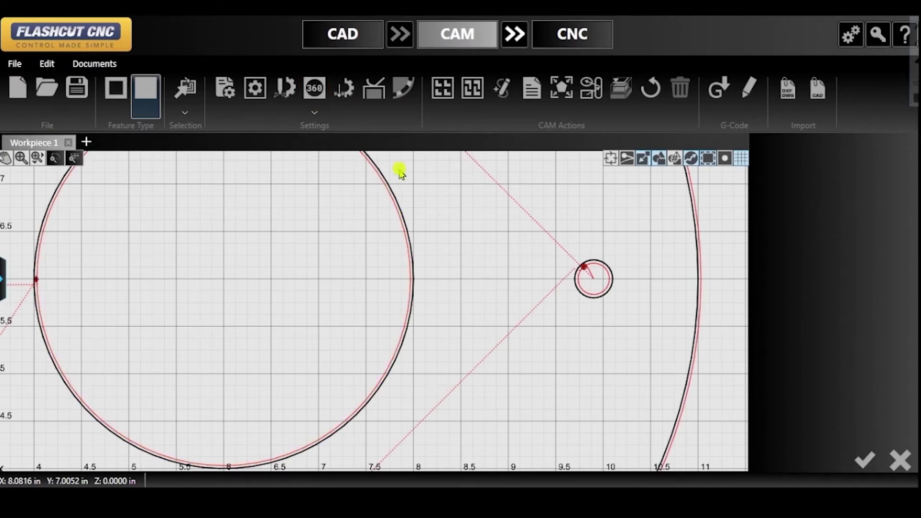
# - Disable Smart360 in the plasma settings, apply the change and inspect the lead-in of a bolt hole
pyautogui.click(316, 109)
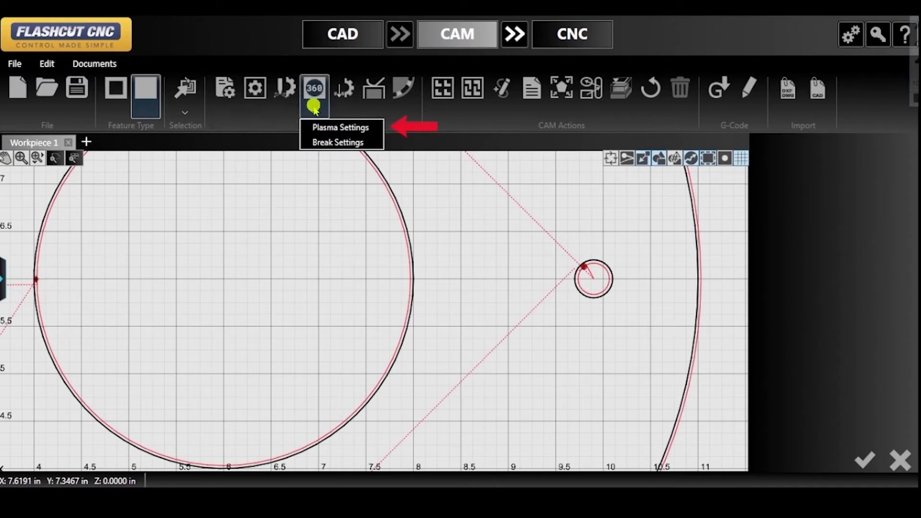
pyautogui.click(338, 127)
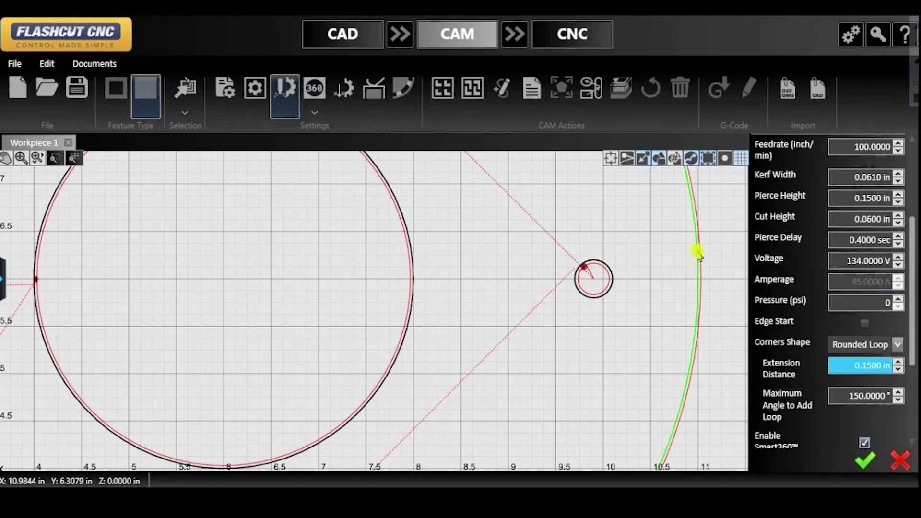
pyautogui.scroll(-3, 825, 406)
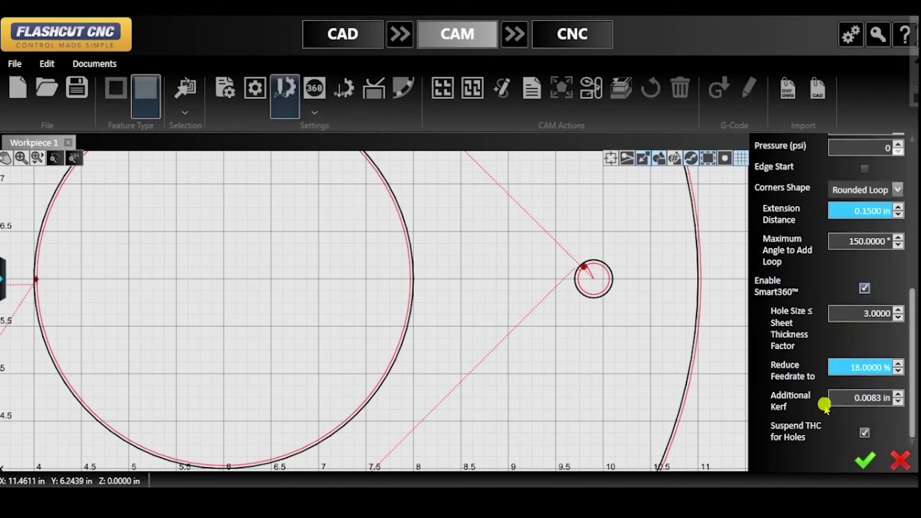
pyautogui.click(864, 288)
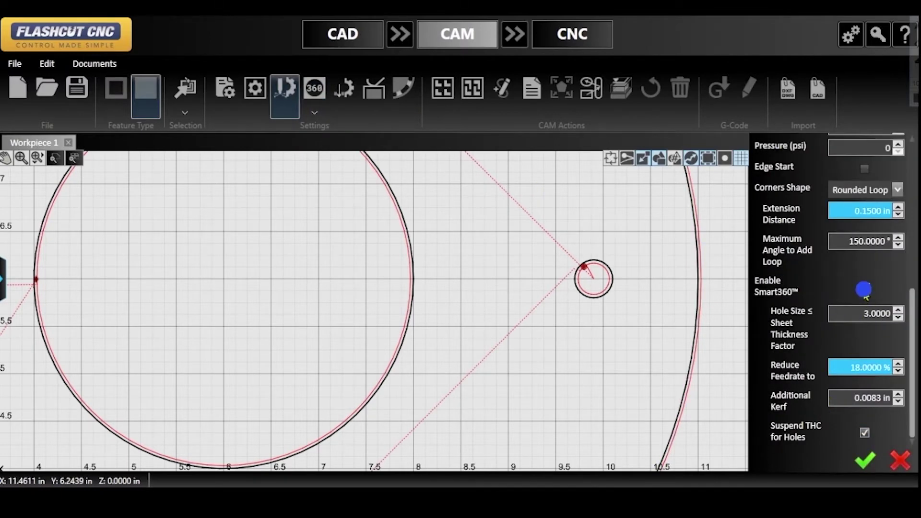
pyautogui.click(864, 460)
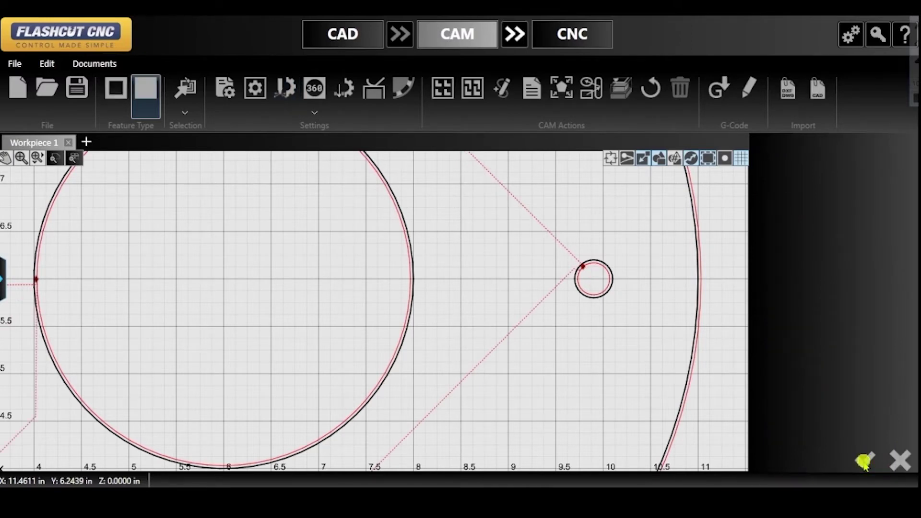
pyautogui.scroll(-2, 602, 319)
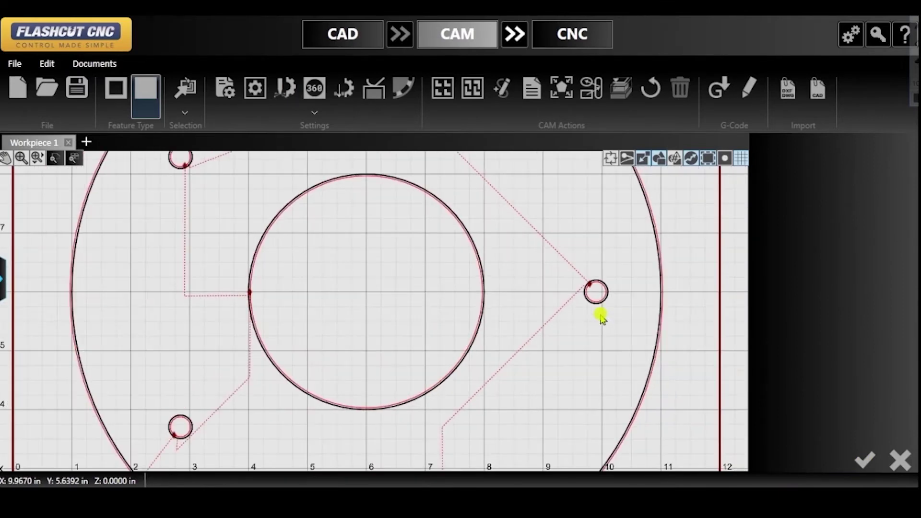
pyautogui.scroll(3, 550, 312)
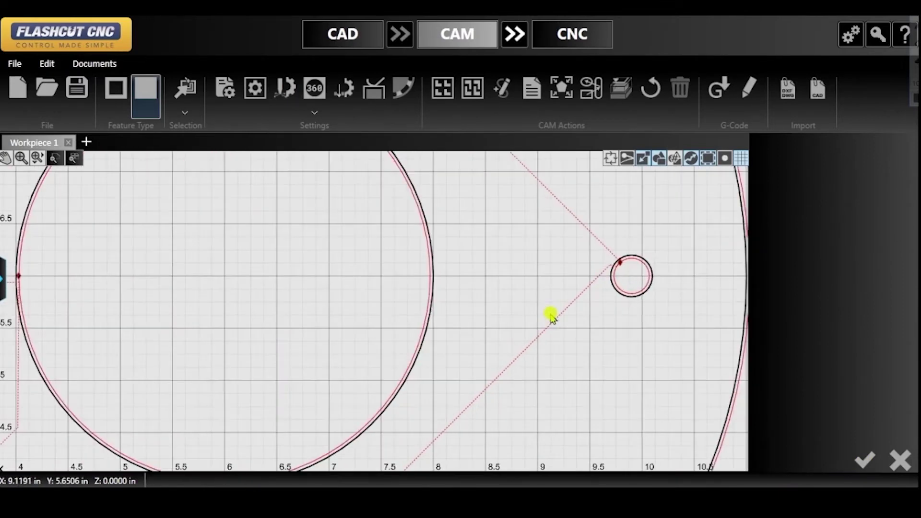
# - Enable Smart360 in the plasma settings, review its hole parameters and the cut parameters, and apply
pyautogui.click(314, 111)
pyautogui.click(372, 127)
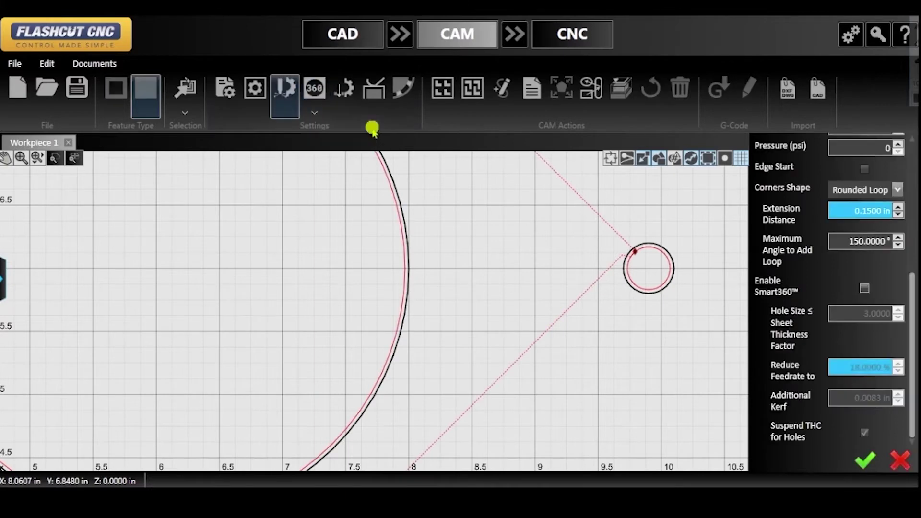
pyautogui.click(863, 289)
pyautogui.click(863, 290)
pyautogui.scroll(2, 863, 292)
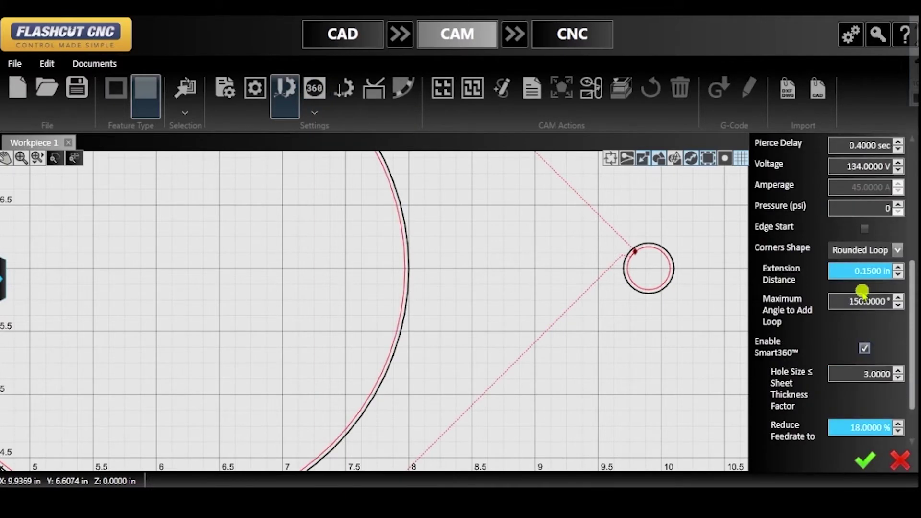
pyautogui.scroll(-2, 785, 437)
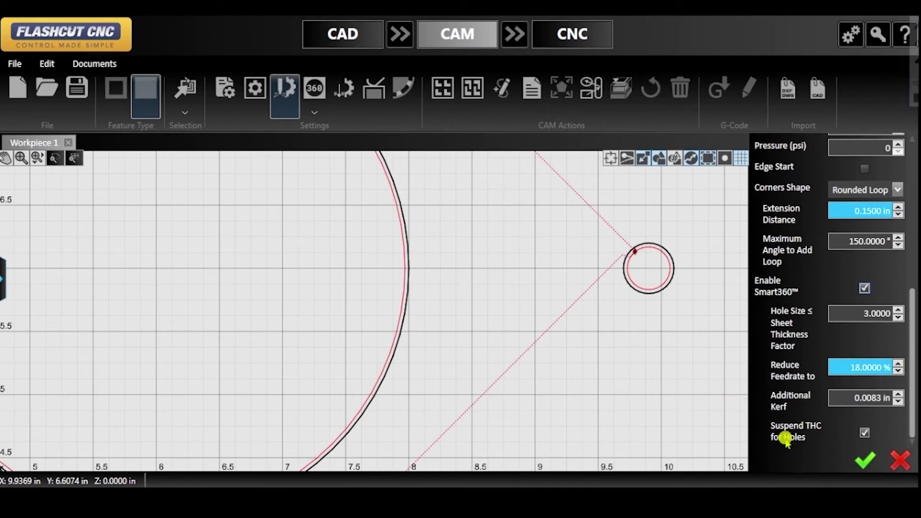
pyautogui.scroll(10, 779, 369)
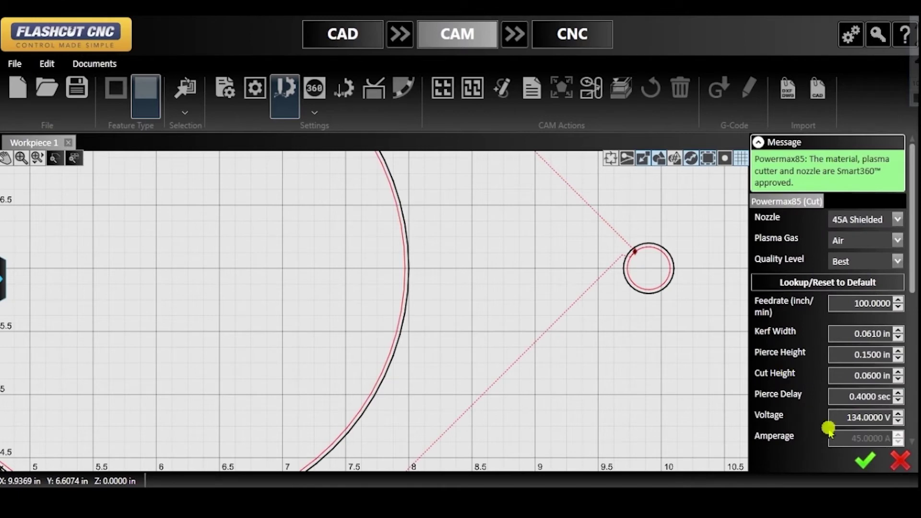
pyautogui.click(863, 461)
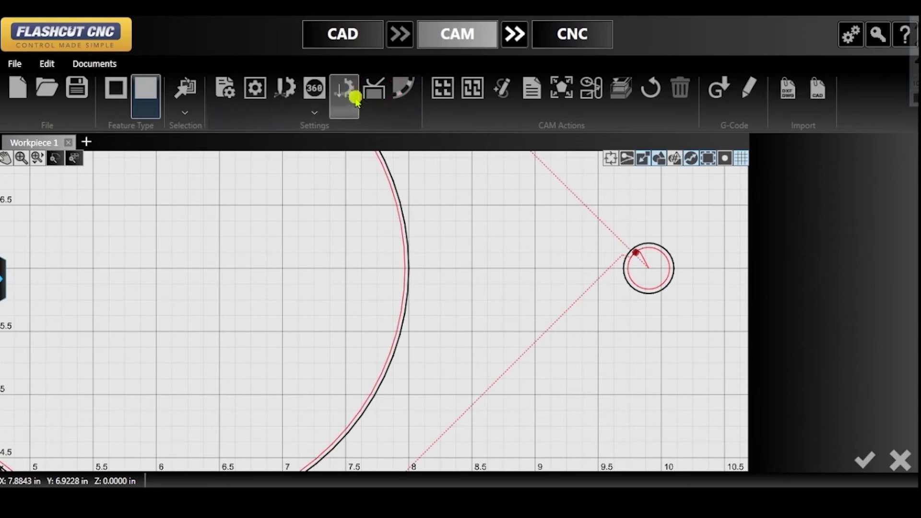
# - Review the Smart360 lead-in type and early fabhead turn-off options, keeping Line Arc and Feature Completion, and apply the lead settings
pyautogui.click(373, 94)
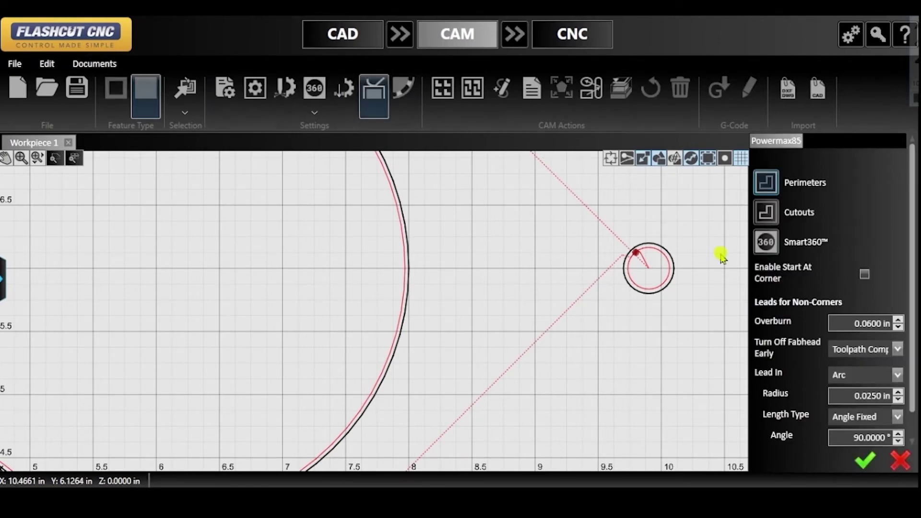
pyautogui.click(765, 247)
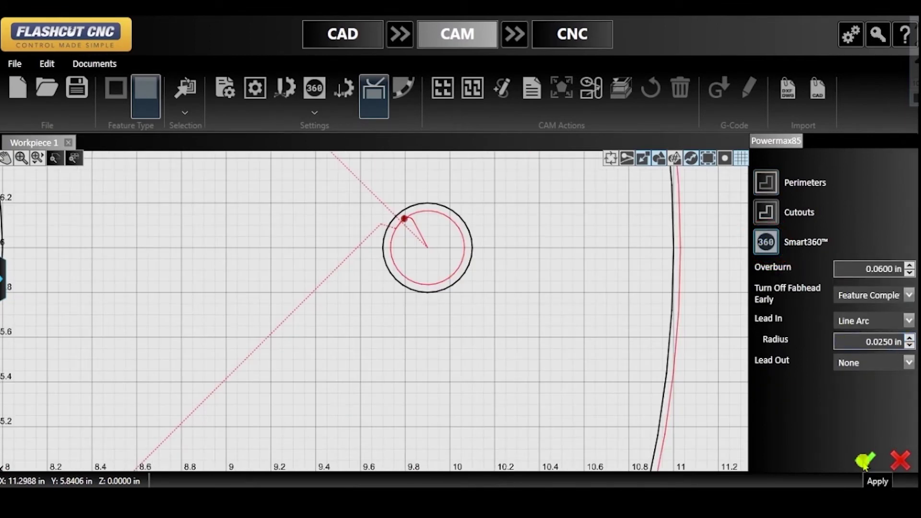
pyautogui.click(910, 320)
pyautogui.click(910, 321)
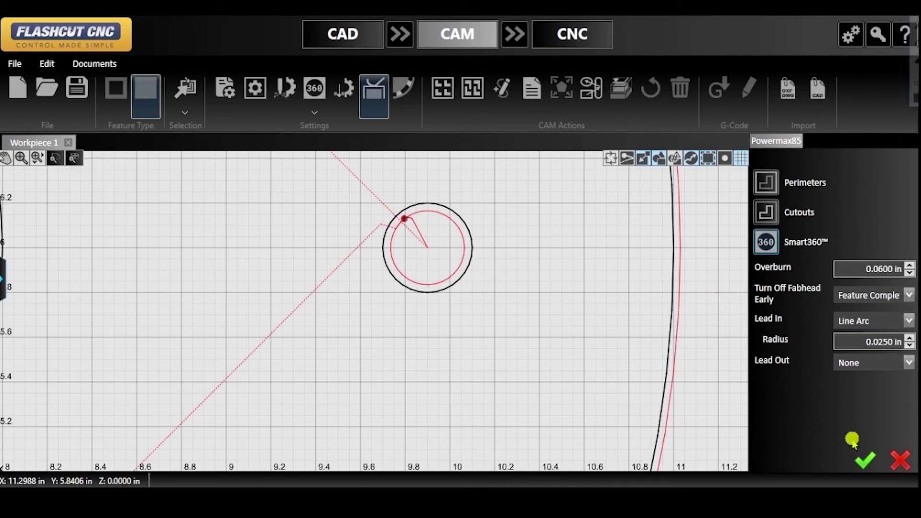
pyautogui.click(909, 295)
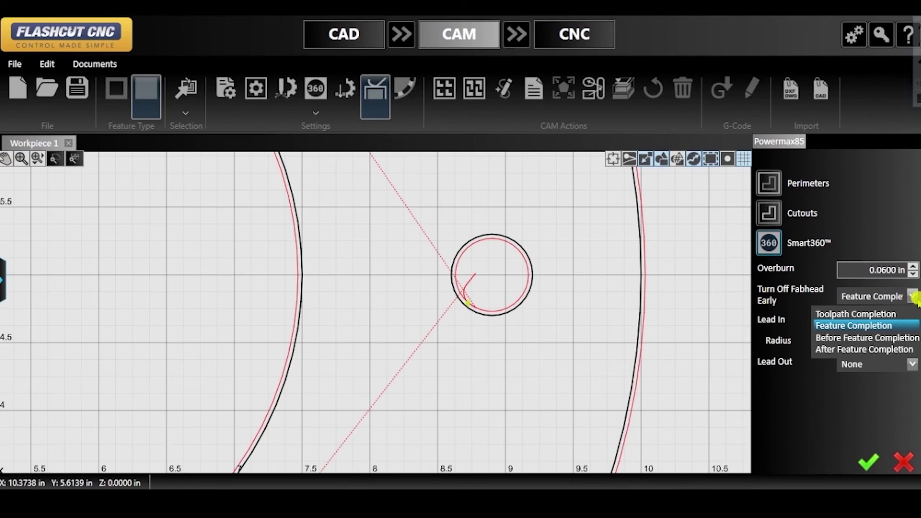
pyautogui.click(915, 298)
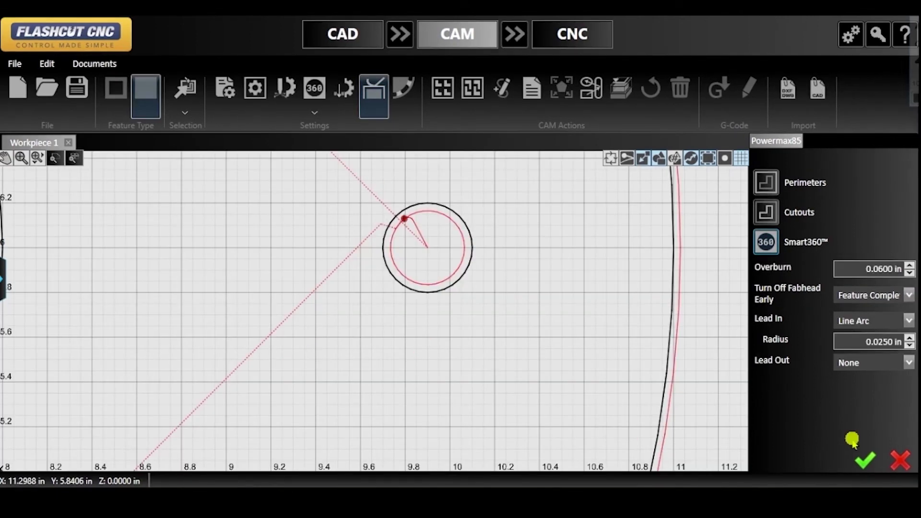
pyautogui.click(864, 461)
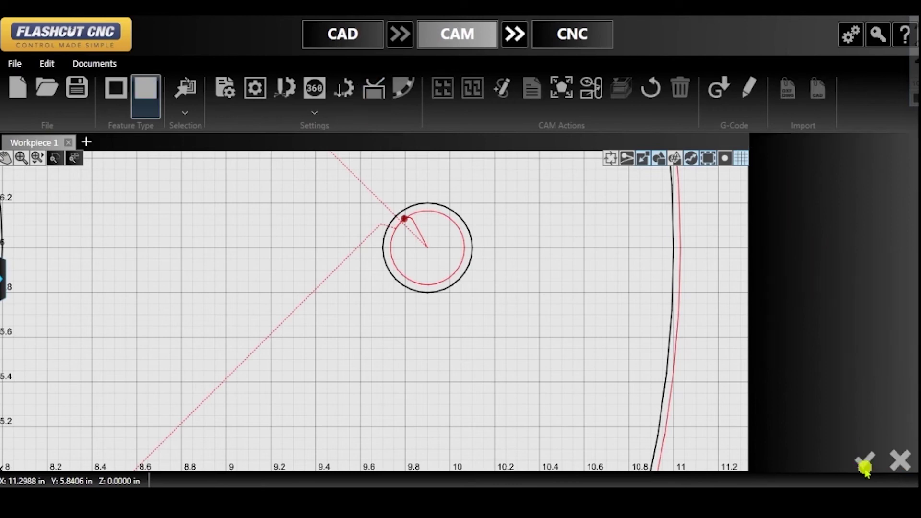
# - Examine the break and lead-in settings of the flange's lower bolt hole and close them
pyautogui.scroll(-3, 487, 373)
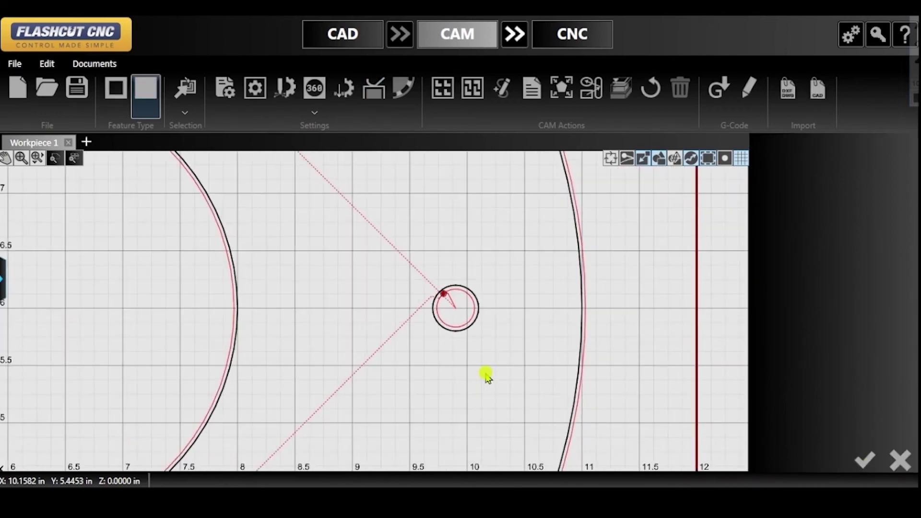
pyautogui.scroll(-4, 487, 374)
pyautogui.moveTo(487, 374); pyautogui.dragTo(633, 200, button='middle')
pyautogui.moveTo(530, 349); pyautogui.dragTo(561, 301, button='middle')
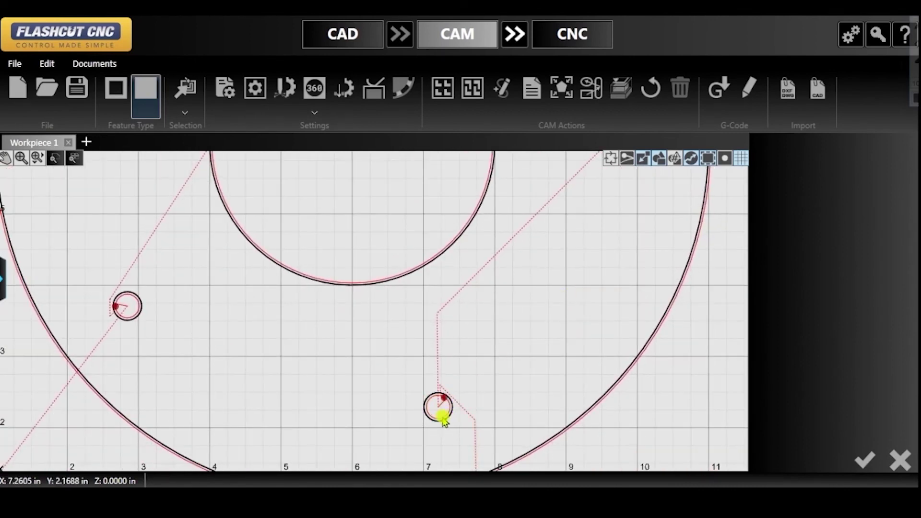
pyautogui.scroll(4, 442, 413)
pyautogui.scroll(5, 442, 421)
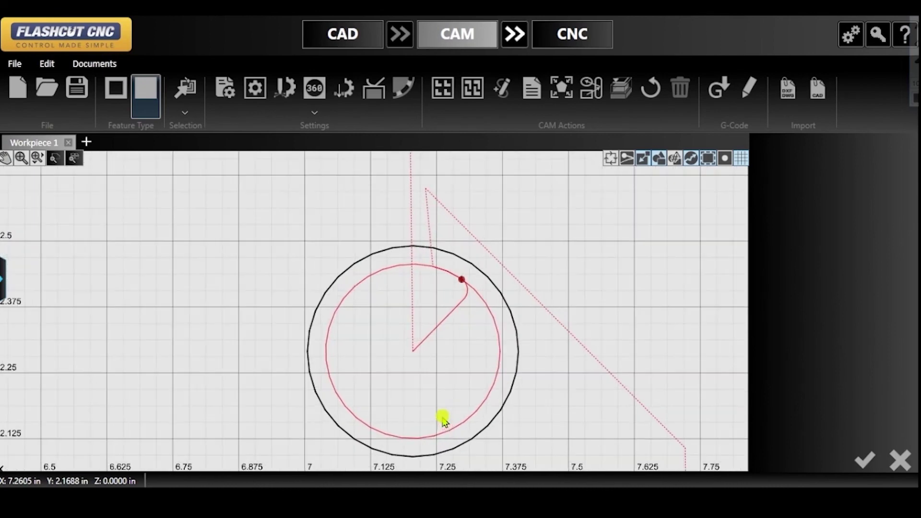
pyautogui.click(460, 279)
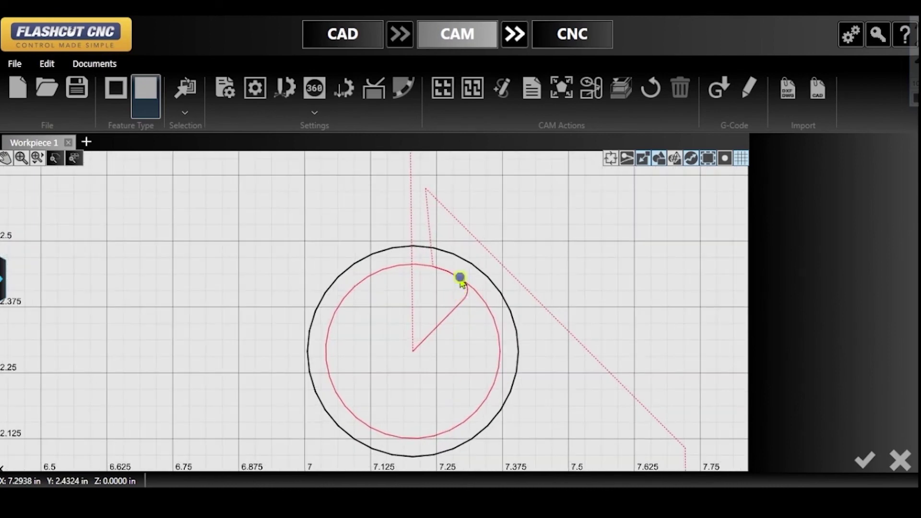
pyautogui.scroll(-6, 720, 307)
pyautogui.scroll(2, 879, 344)
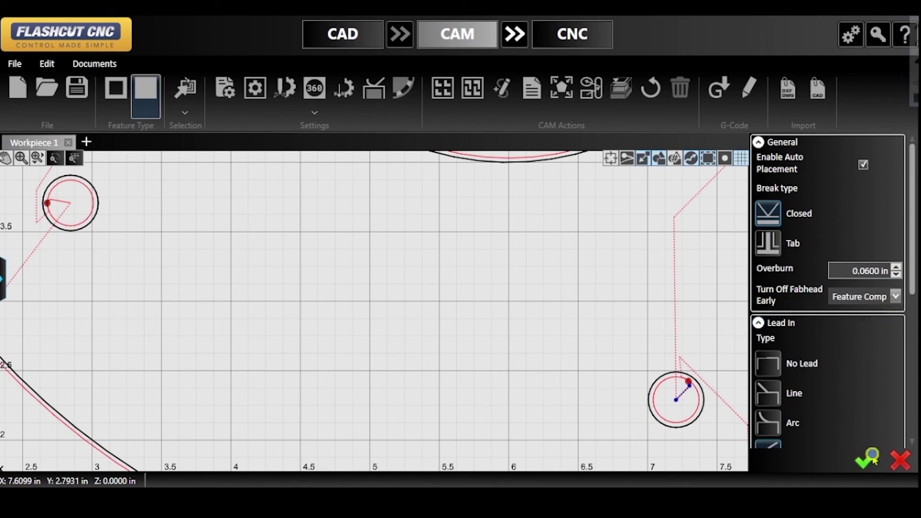
pyautogui.click(904, 459)
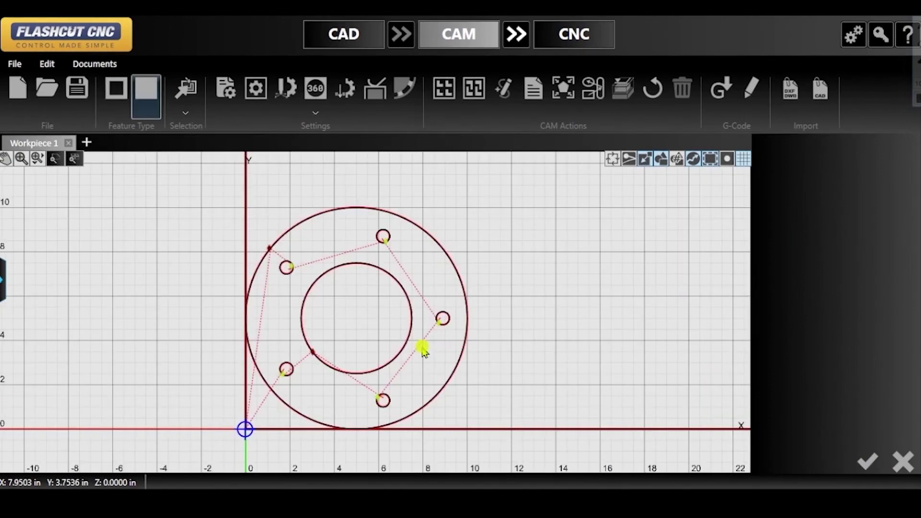
# - Check the complete flange toolpath and send it to CNC as a cutting program
pyautogui.scroll(5, 401, 386)
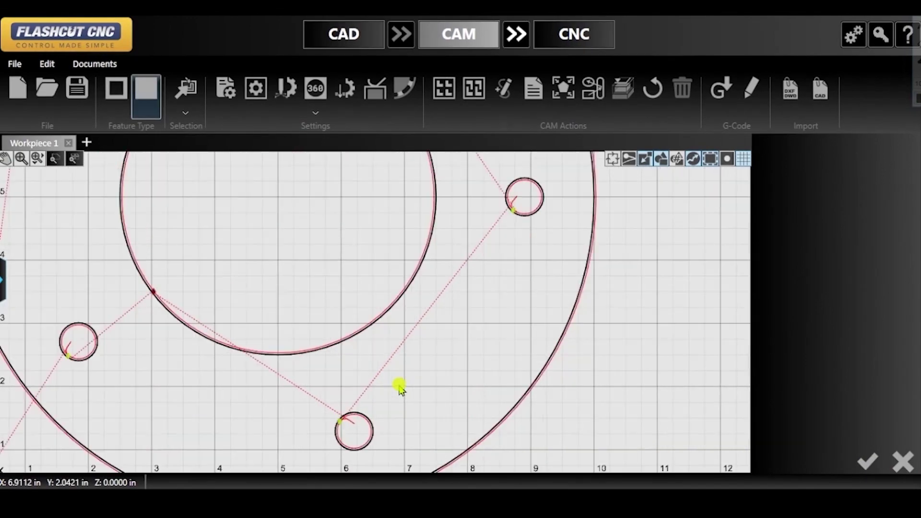
pyautogui.scroll(-3, 401, 389)
pyautogui.scroll(-3, 401, 389)
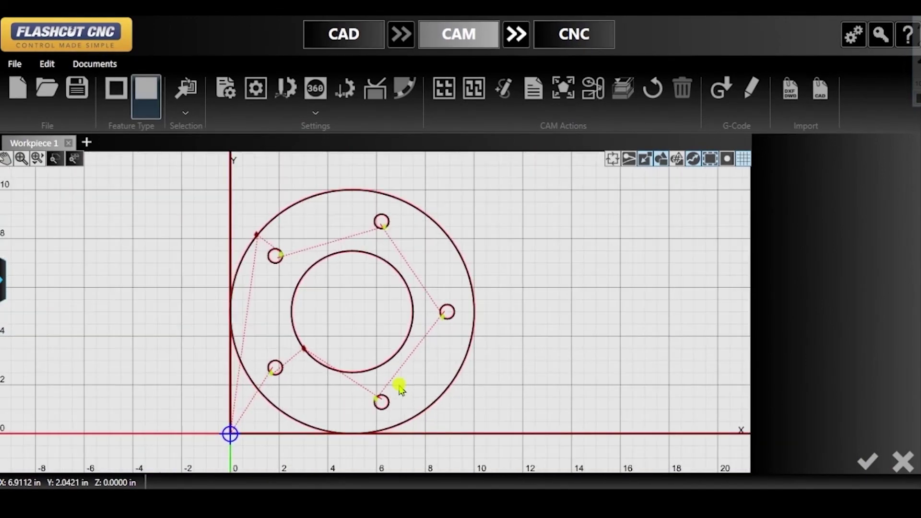
pyautogui.click(514, 33)
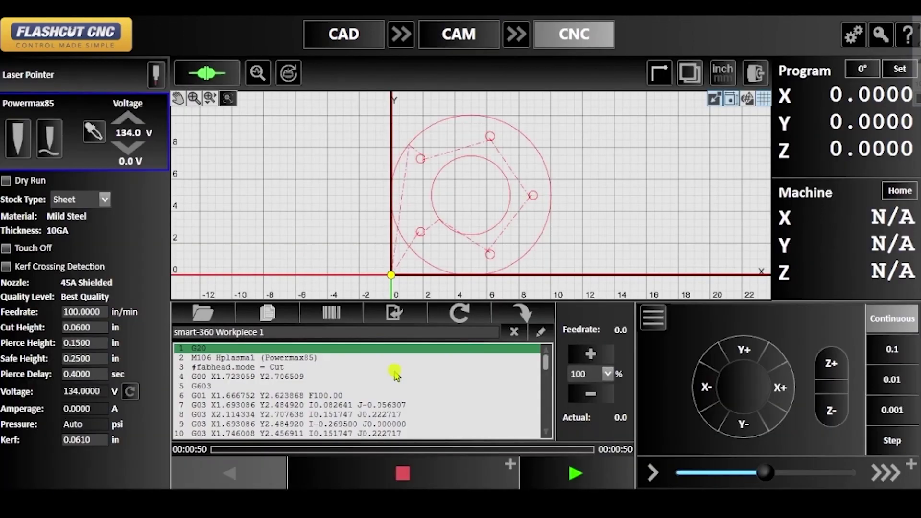